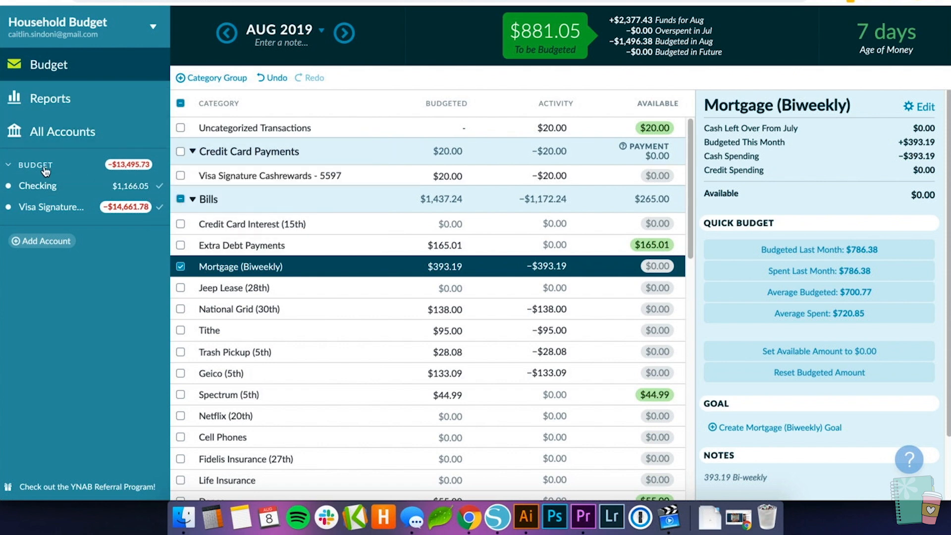
Import the pending transactions into the Checking account and approve all five dated 08/07/2019, clearing the selection
{"action": "left_click", "coordinate": [30, 192]}
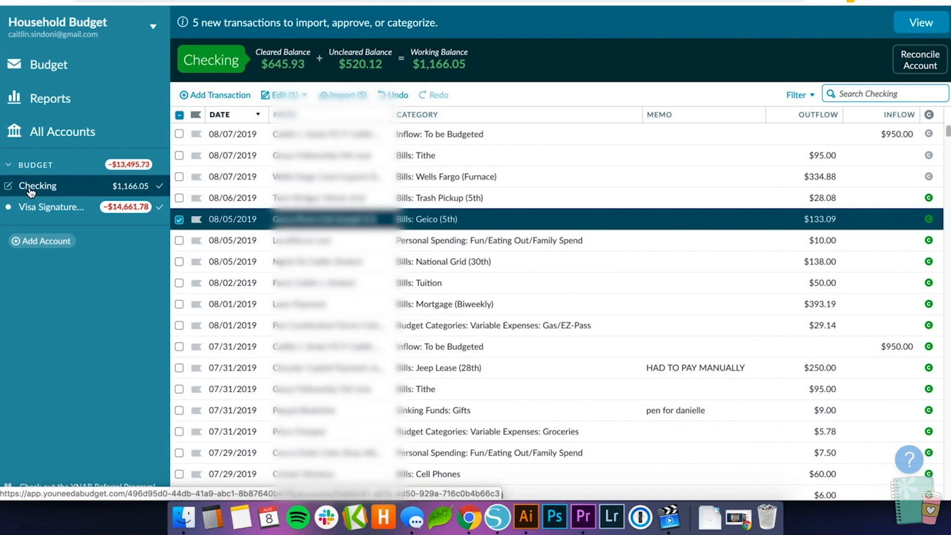
{"action": "left_click", "coordinate": [342, 94]}
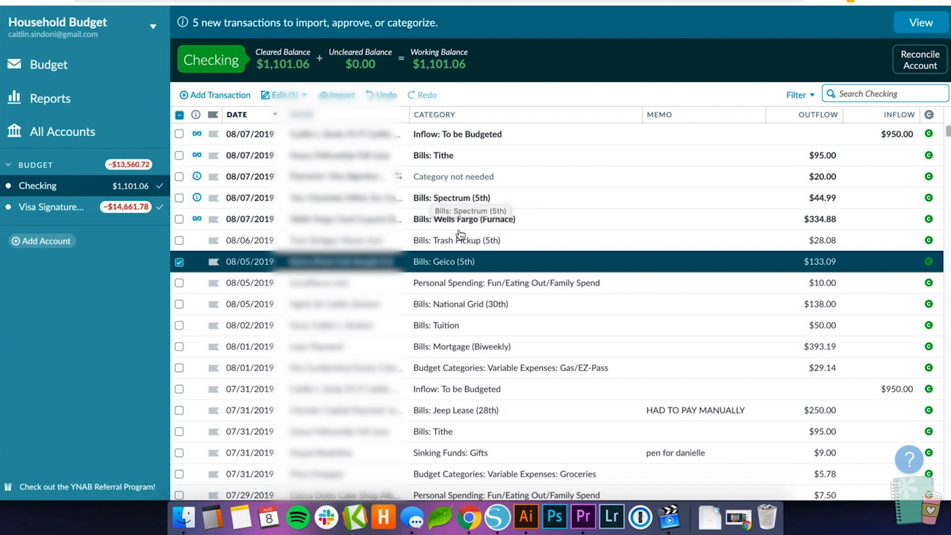
{"action": "left_click", "coordinate": [179, 219]}
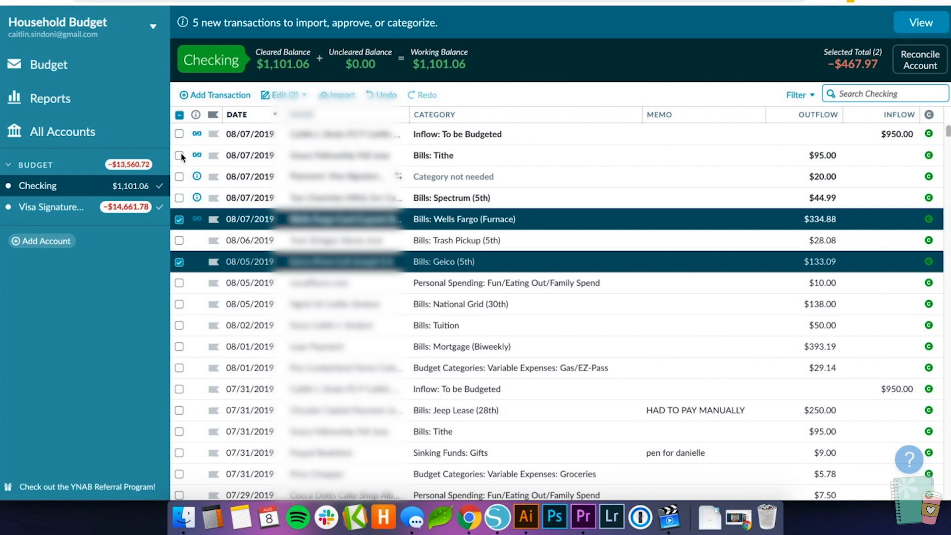
{"action": "left_click", "coordinate": [179, 134], "text": "shift"}
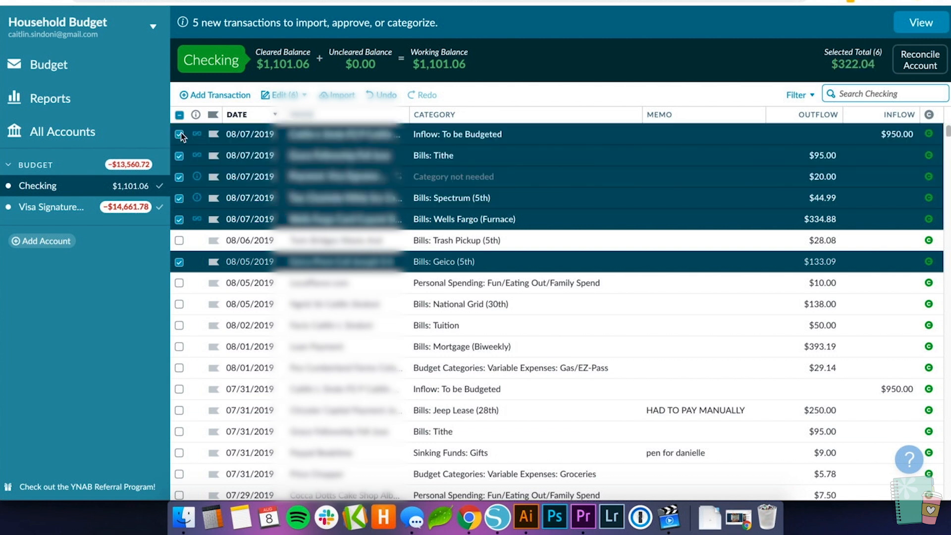
{"action": "left_click", "coordinate": [292, 95]}
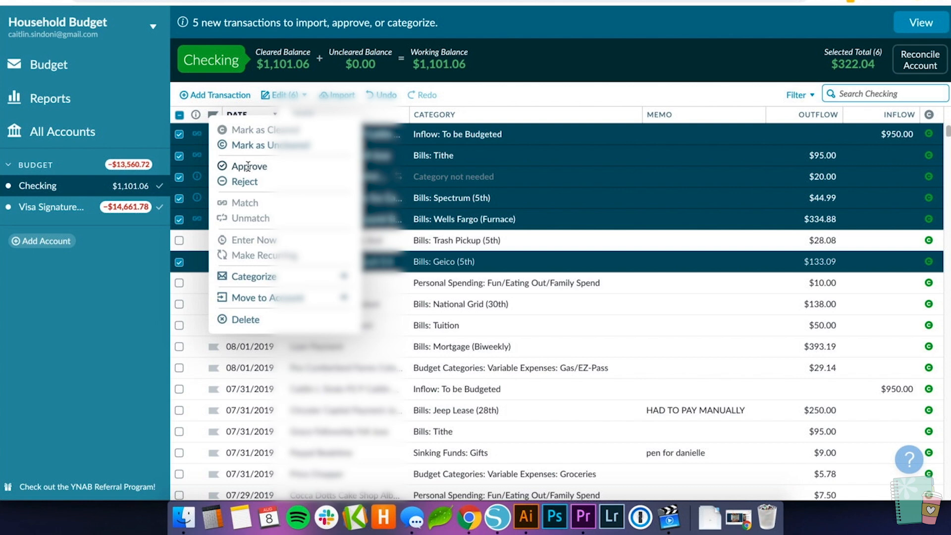
{"action": "left_click", "coordinate": [247, 165]}
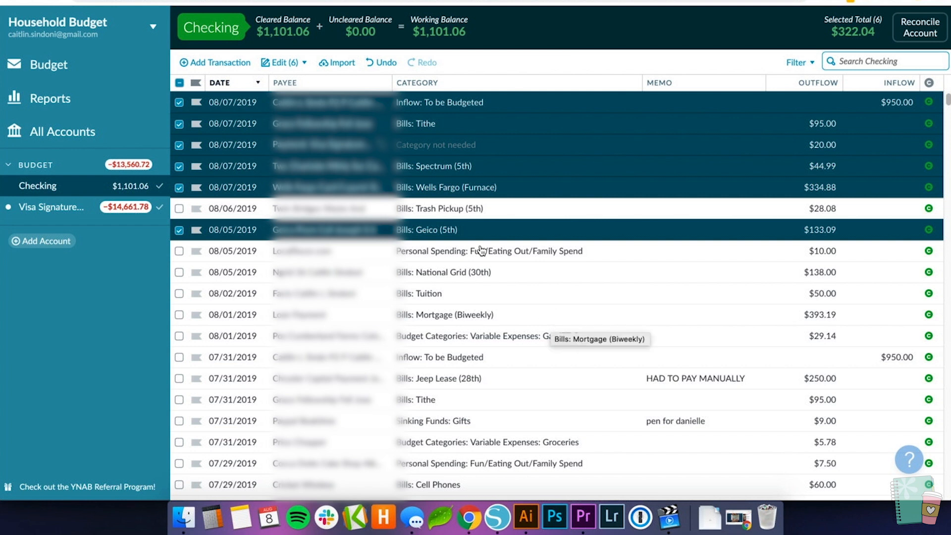
{"action": "left_click", "coordinate": [180, 83]}
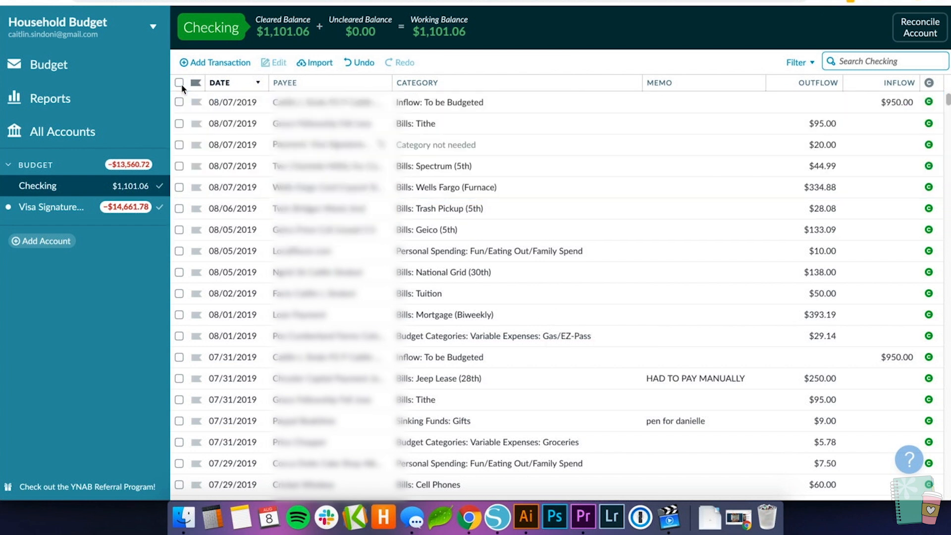
Examine the budget categories available for the 08/06/2019 Trash Pickup transaction in Checking, leaving the transaction without saving changes
{"action": "left_click", "coordinate": [66, 211]}
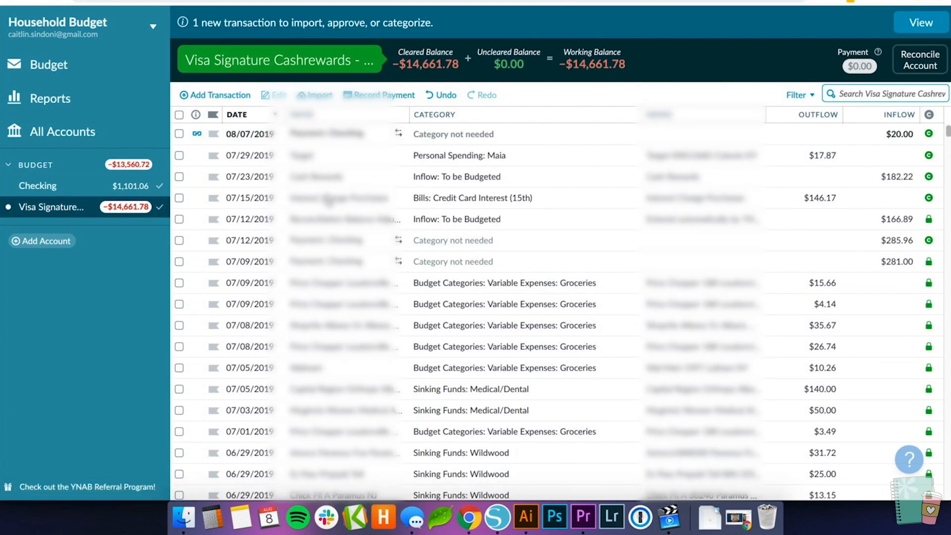
{"action": "left_click", "coordinate": [111, 192]}
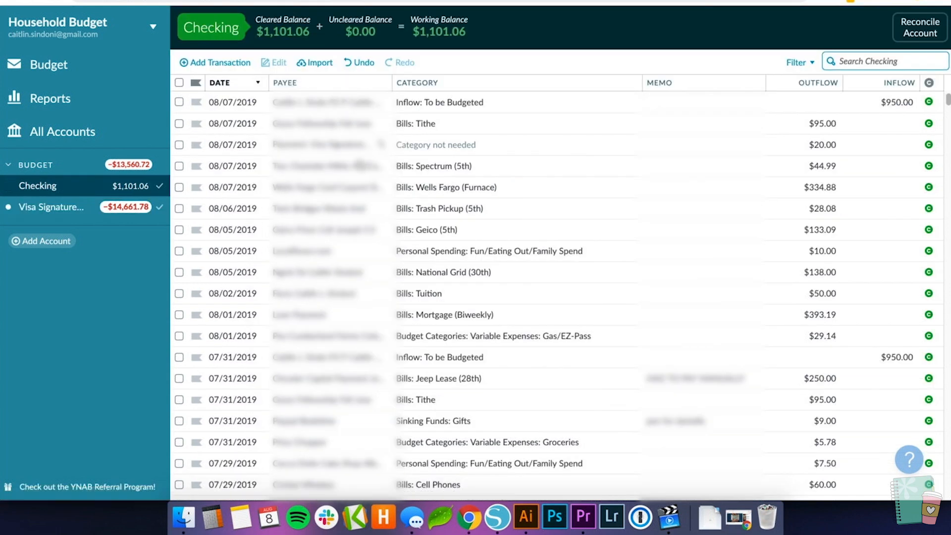
{"action": "scroll", "coordinate": [430, 228], "scroll_direction": "down", "scroll_amount": 2}
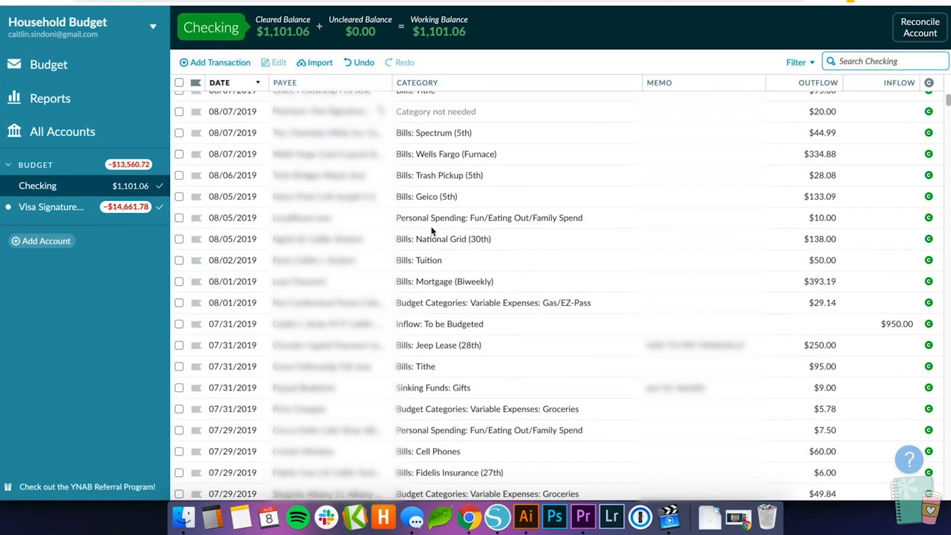
{"action": "scroll", "coordinate": [433, 230], "scroll_direction": "up", "scroll_amount": 2}
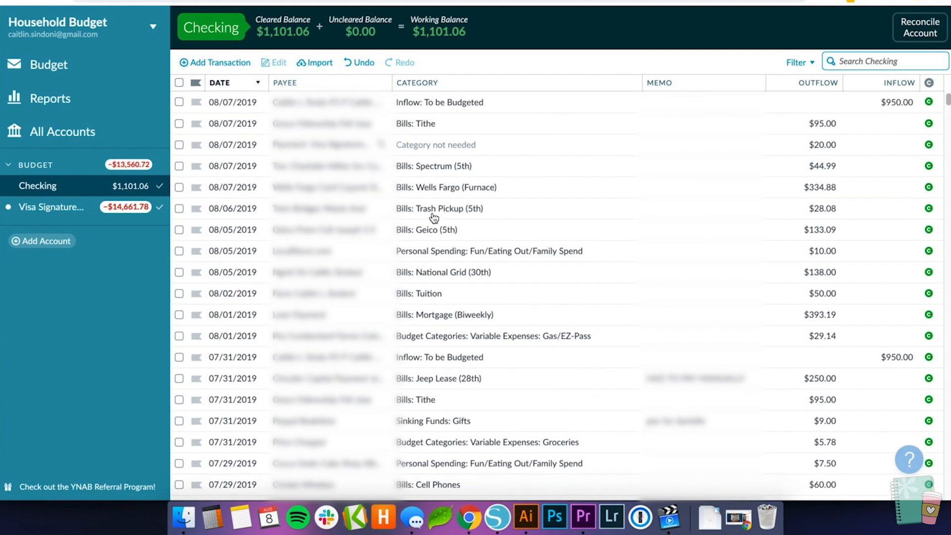
{"action": "left_click", "coordinate": [435, 208]}
{"action": "left_click", "coordinate": [434, 208]}
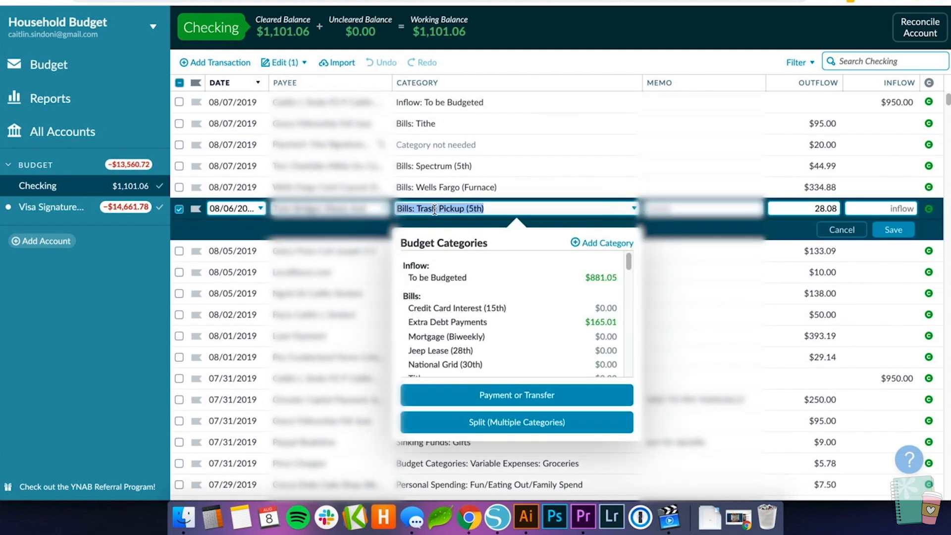
{"action": "scroll", "coordinate": [458, 317], "scroll_direction": "down", "scroll_amount": 5}
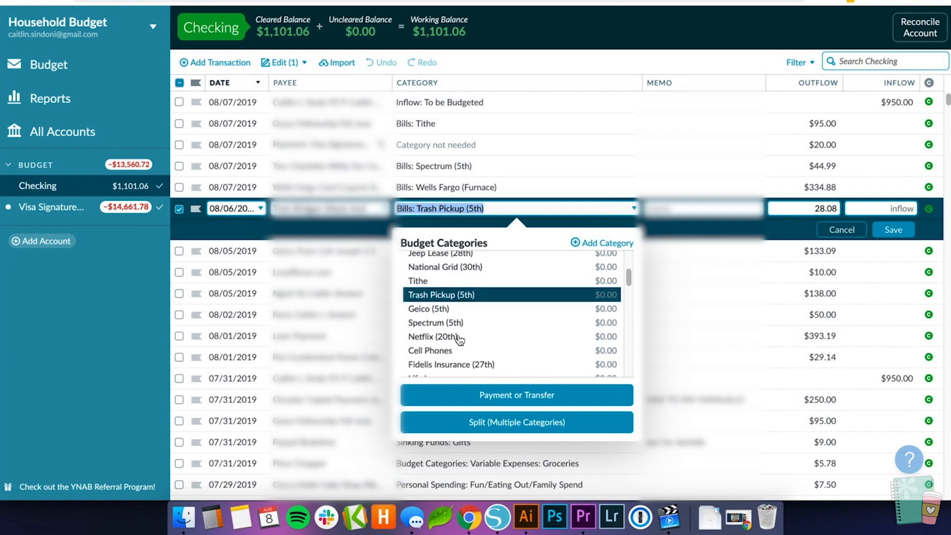
{"action": "scroll", "coordinate": [459, 339], "scroll_direction": "down", "scroll_amount": 5}
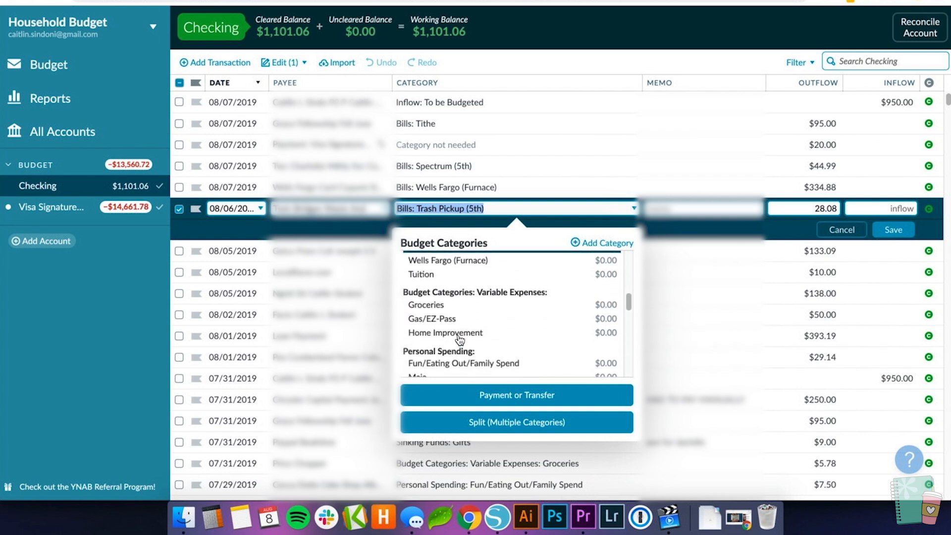
{"action": "scroll", "coordinate": [460, 340], "scroll_direction": "down", "scroll_amount": 3}
{"action": "scroll", "coordinate": [519, 297], "scroll_direction": "up", "scroll_amount": 1}
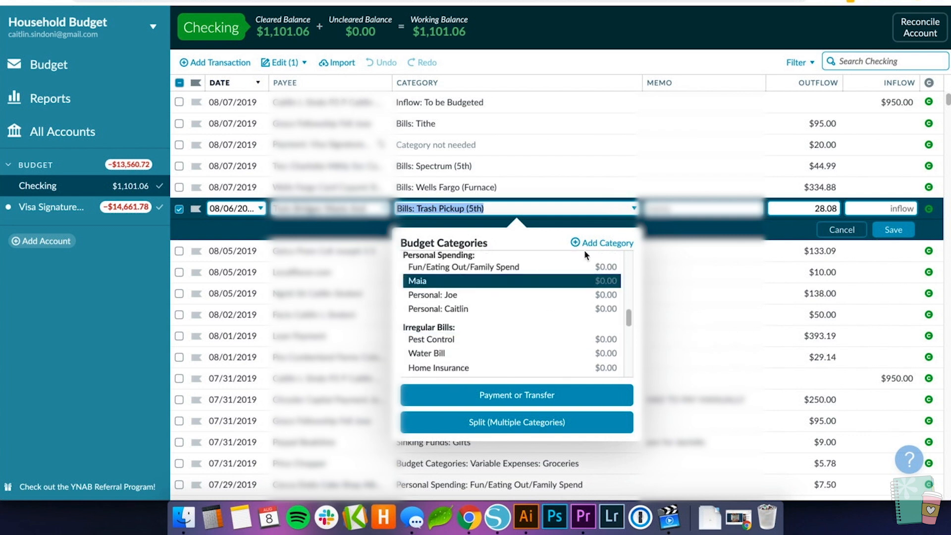
{"action": "left_click", "coordinate": [850, 230]}
{"action": "left_click", "coordinate": [849, 229]}
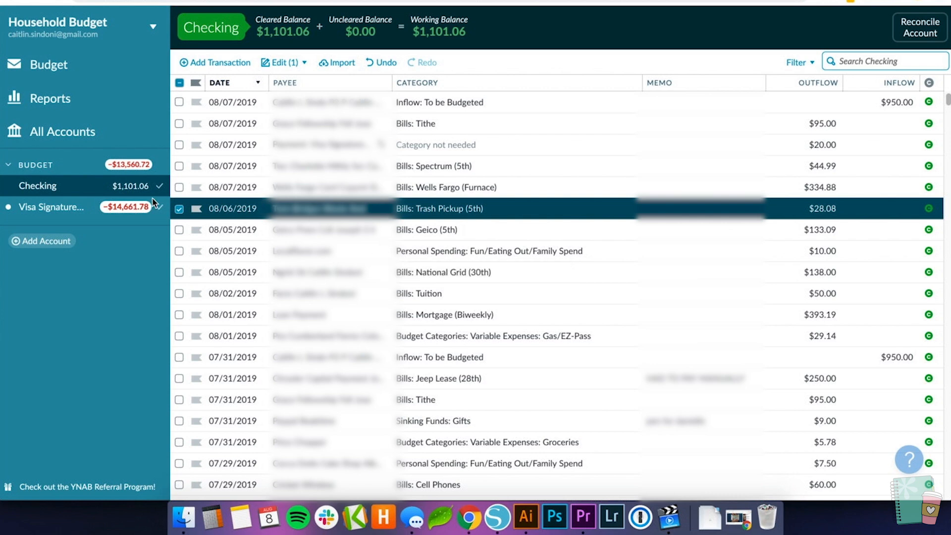
Approve the 08/07/2019 payment of $20.00 in the Visa Signature account
{"action": "left_click", "coordinate": [77, 213]}
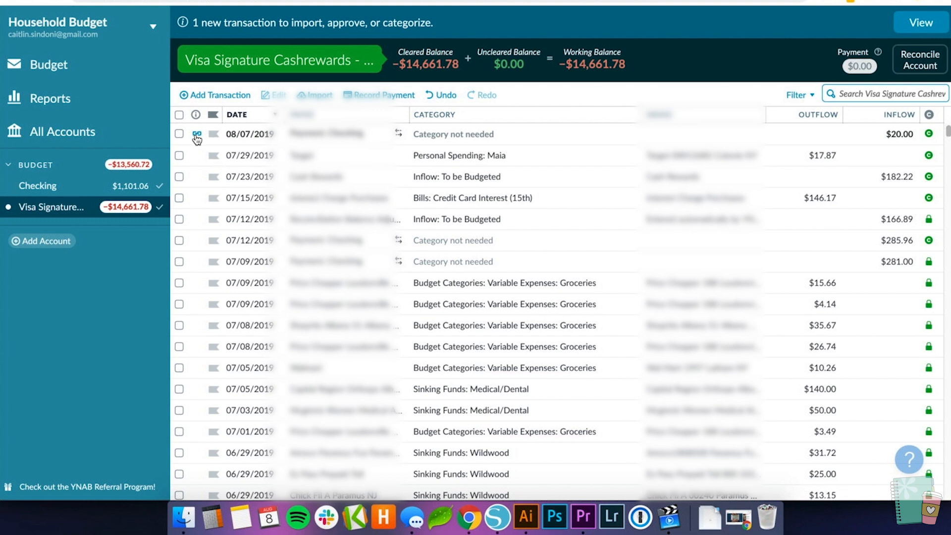
{"action": "left_click", "coordinate": [179, 134]}
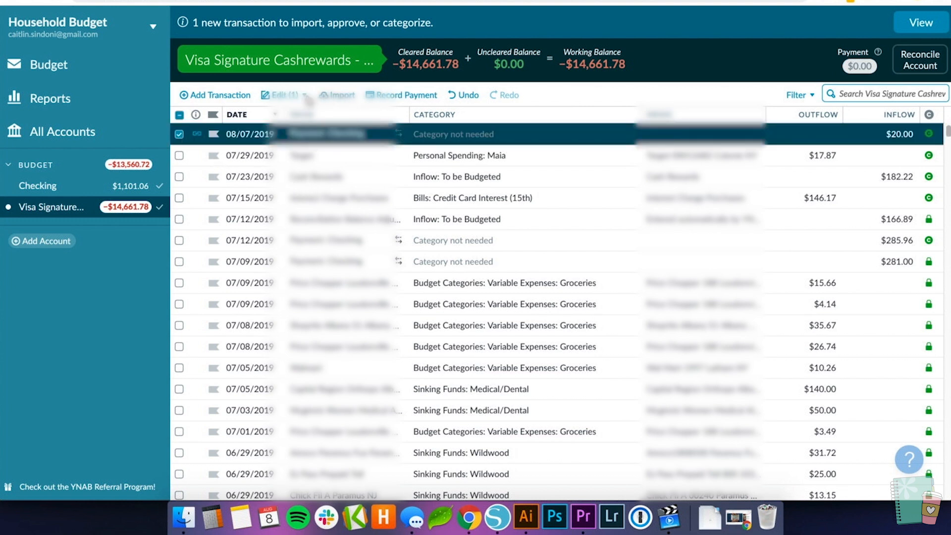
{"action": "left_click", "coordinate": [300, 102]}
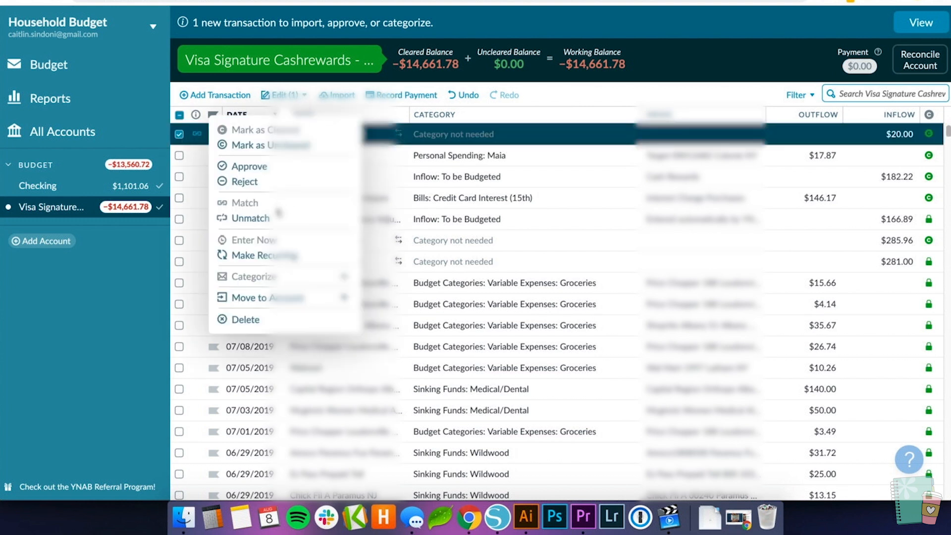
{"action": "left_click", "coordinate": [242, 168]}
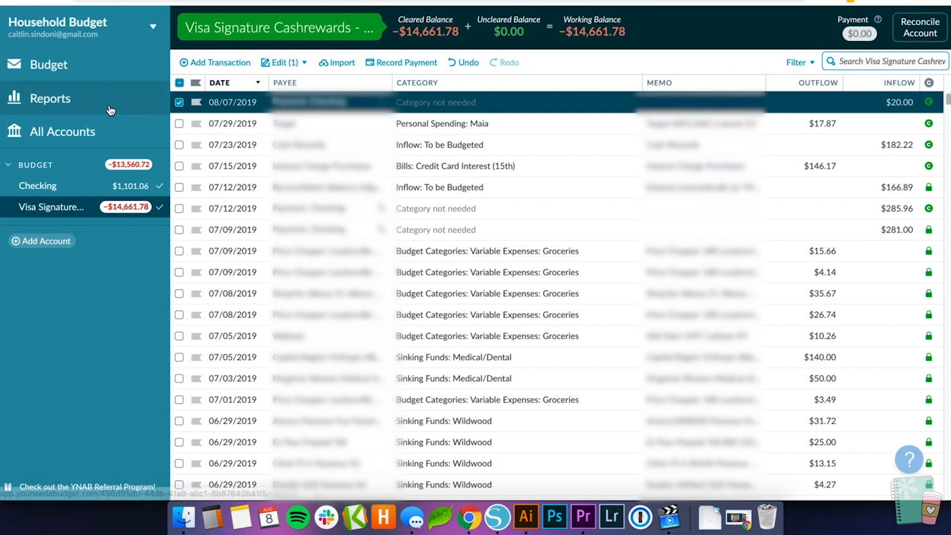
In the August 2019 budget, add 393.19 to the amount already budgeted for Mortgage (Biweekly)
{"action": "left_click", "coordinate": [62, 71]}
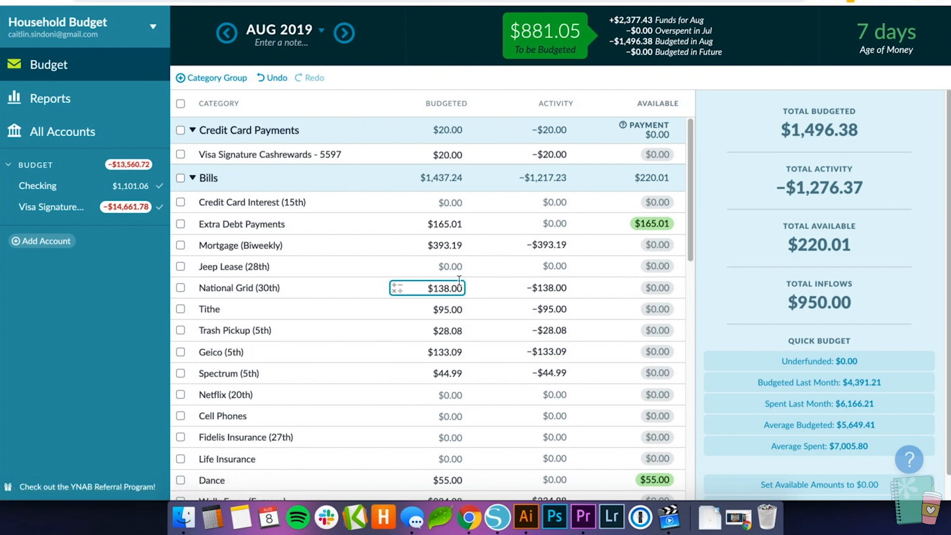
{"action": "left_click", "coordinate": [430, 195]}
{"action": "left_click", "coordinate": [428, 246]}
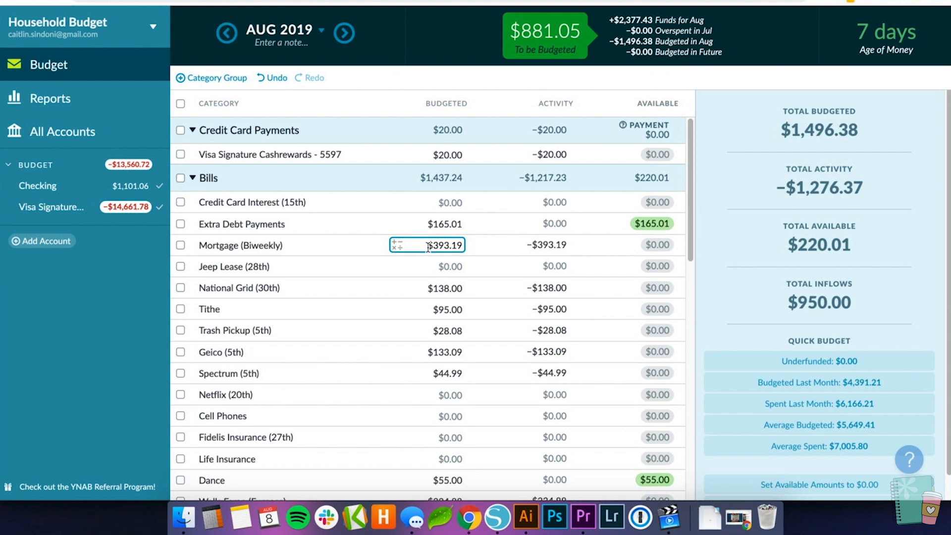
{"action": "left_click", "coordinate": [428, 246]}
{"action": "key", "text": "Right"}
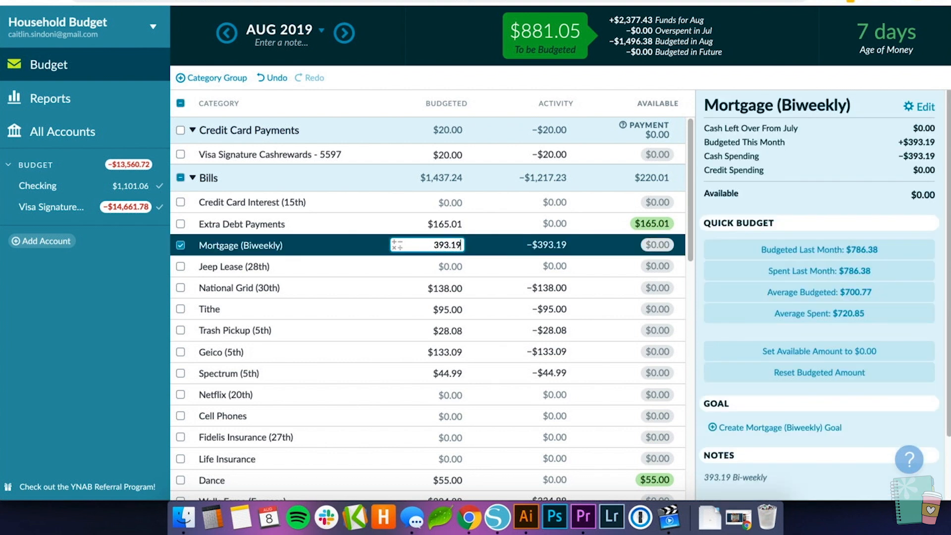
{"action": "type", "text": "+393.19"}
{"action": "key", "text": "Return"}
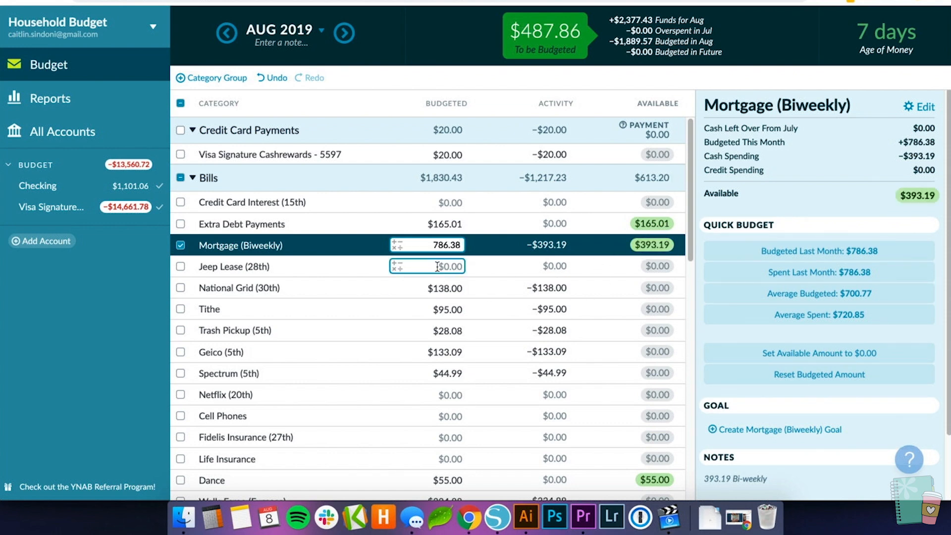
Budget 15.99 for Netflix (20th) and 60.00 for Cell Phones in August 2019
{"action": "left_click", "coordinate": [450, 395]}
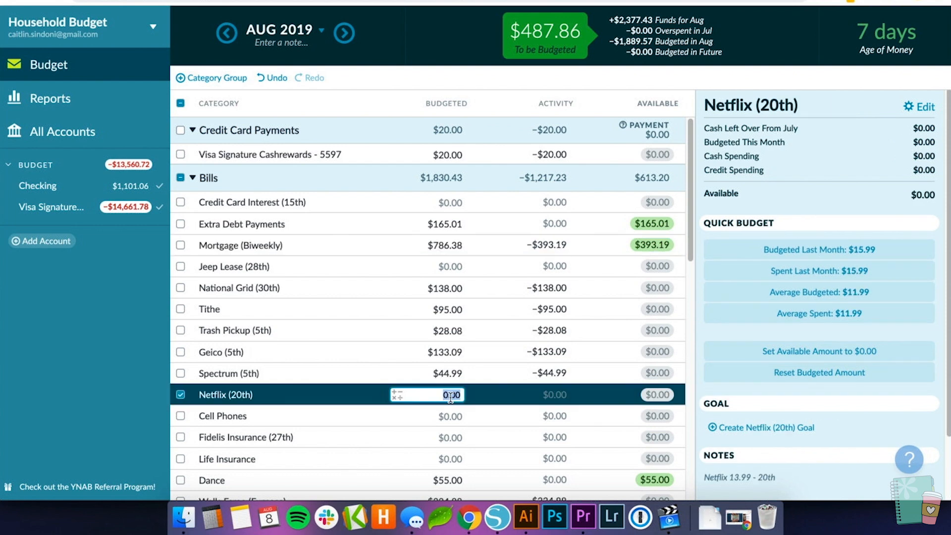
{"action": "type", "text": "15.99"}
{"action": "key", "text": "Return"}
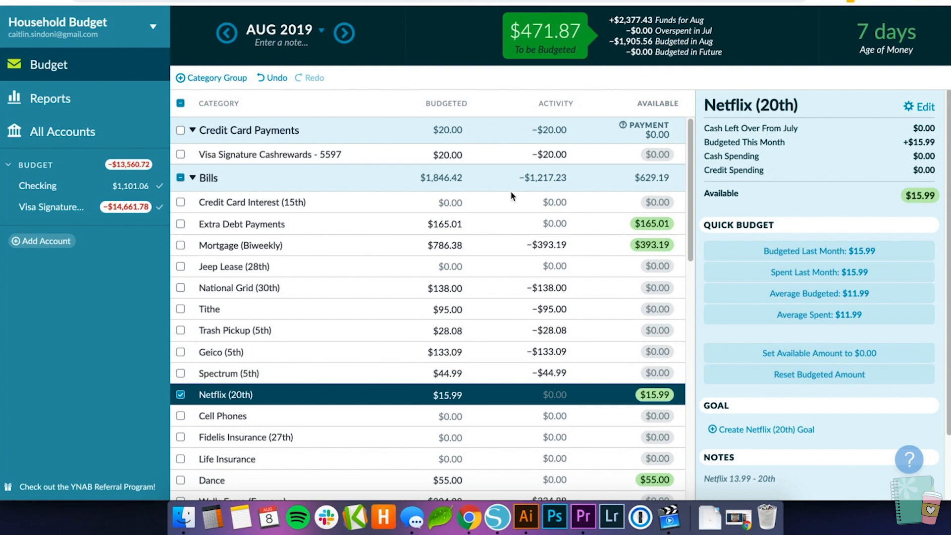
{"action": "left_click", "coordinate": [446, 416]}
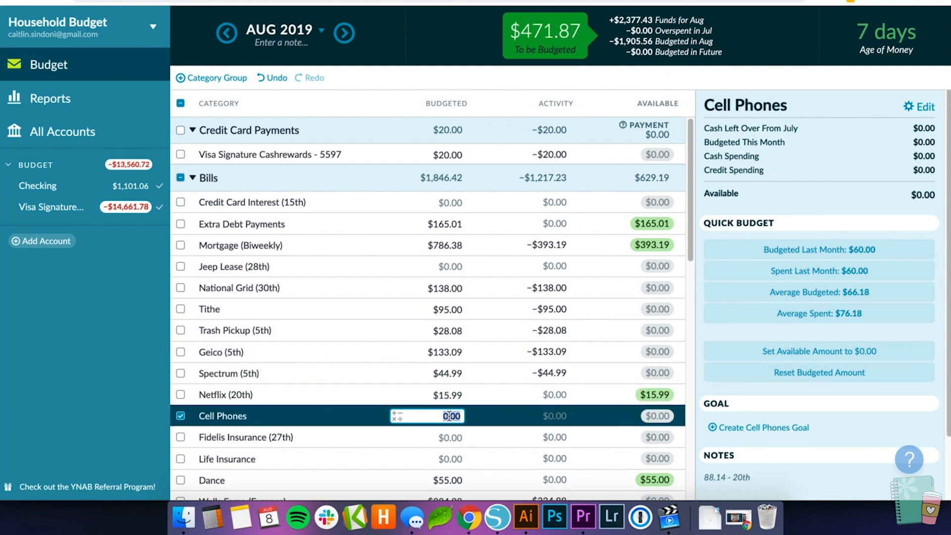
{"action": "type", "text": "60.00"}
{"action": "key", "text": "Return"}
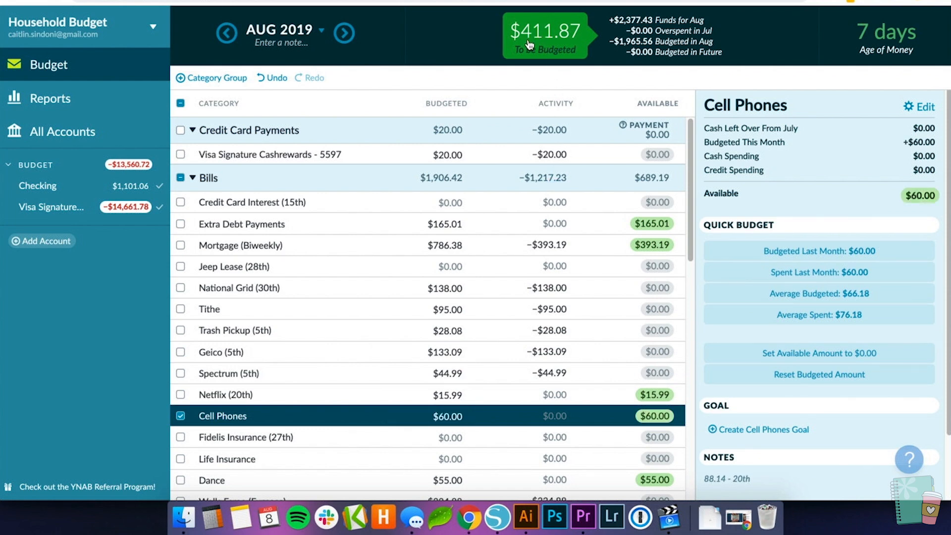
Review the July 2019 budget, examining the bills, variable expenses, personal spending and irregular bills categories
{"action": "left_click", "coordinate": [227, 33]}
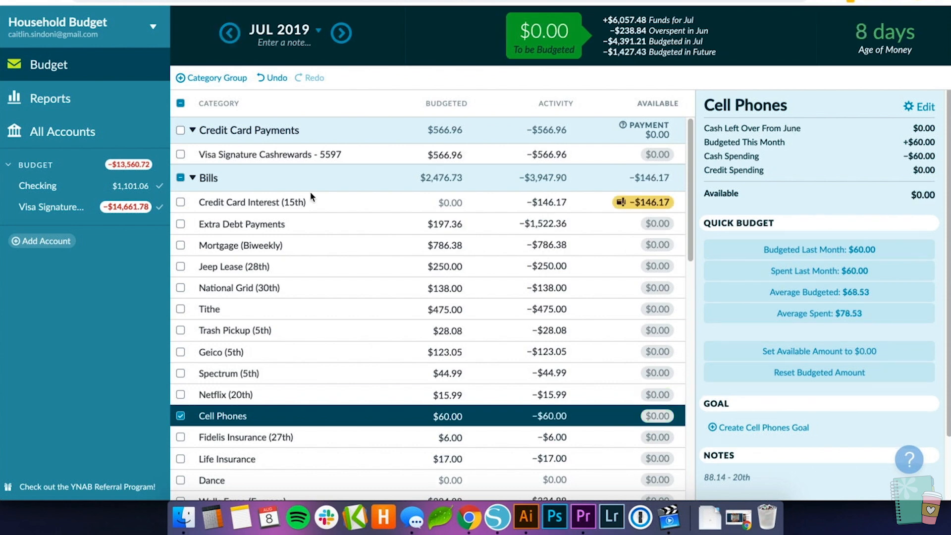
{"action": "left_click", "coordinate": [193, 178]}
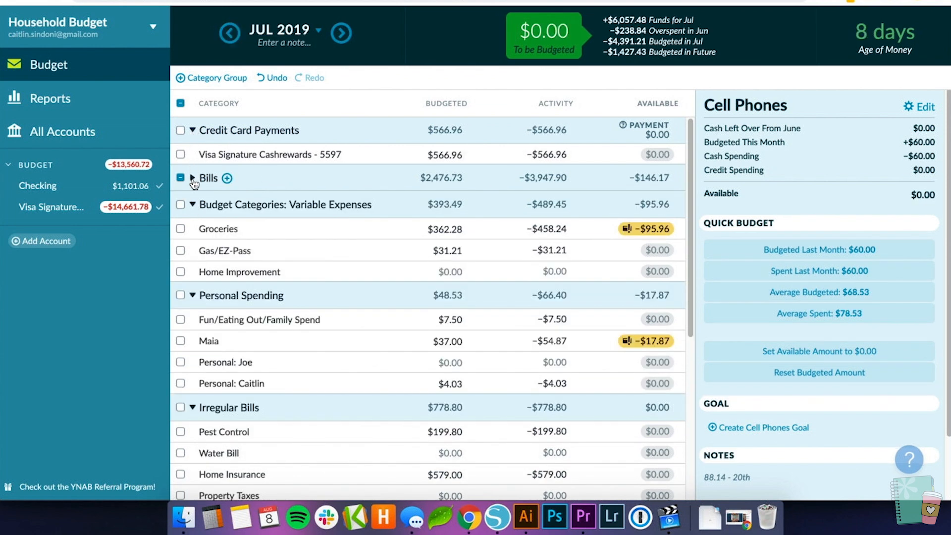
{"action": "left_click", "coordinate": [192, 178]}
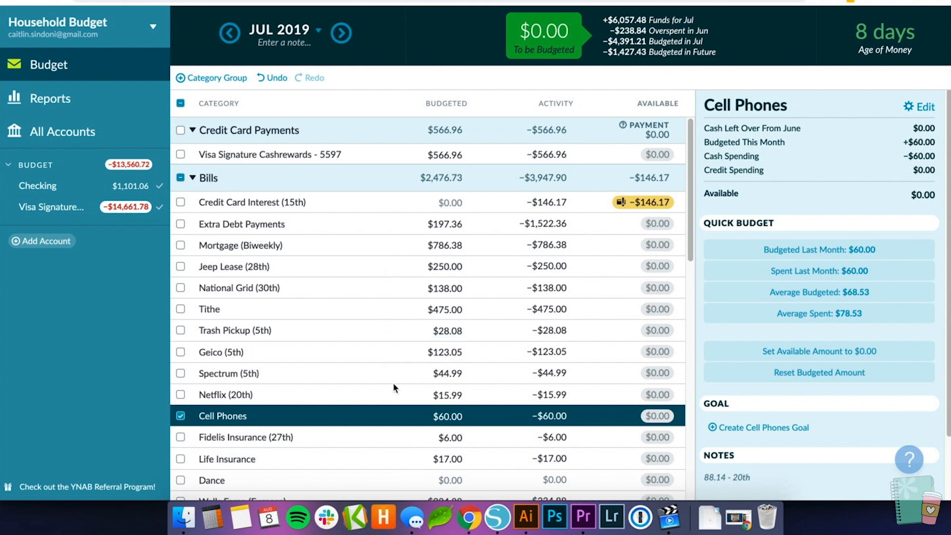
{"action": "scroll", "coordinate": [384, 379], "scroll_direction": "down", "scroll_amount": 2}
{"action": "scroll", "coordinate": [384, 379], "scroll_direction": "down", "scroll_amount": 3}
{"action": "scroll", "coordinate": [384, 379], "scroll_direction": "up", "scroll_amount": 2}
{"action": "scroll", "coordinate": [384, 387], "scroll_direction": "down", "scroll_amount": 1}
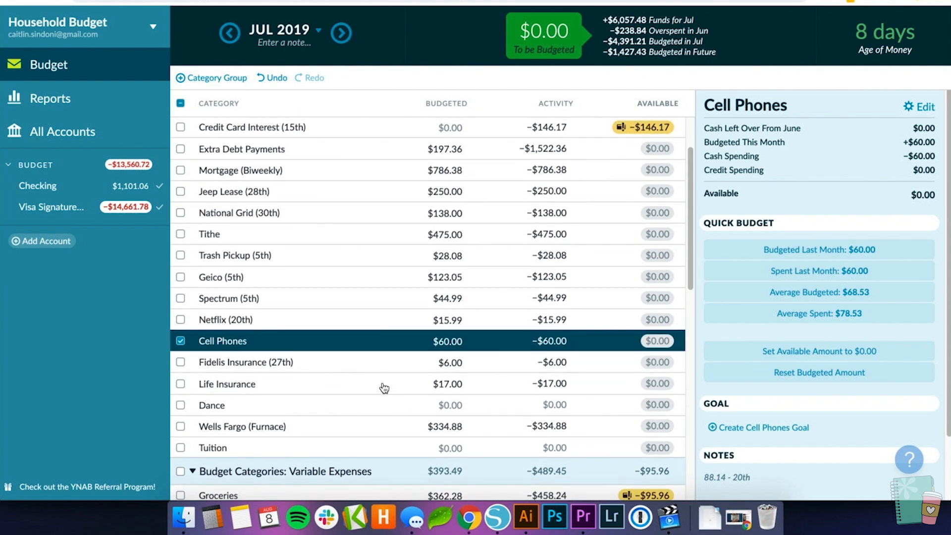
{"action": "scroll", "coordinate": [384, 388], "scroll_direction": "down", "scroll_amount": 7}
{"action": "scroll", "coordinate": [385, 387], "scroll_direction": "down", "scroll_amount": 2}
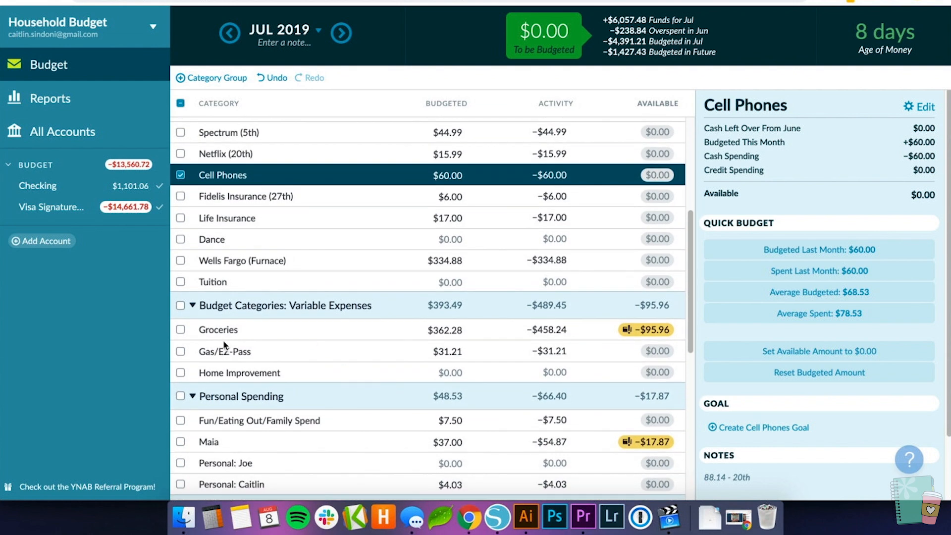
{"action": "scroll", "coordinate": [223, 379], "scroll_direction": "down", "scroll_amount": 4}
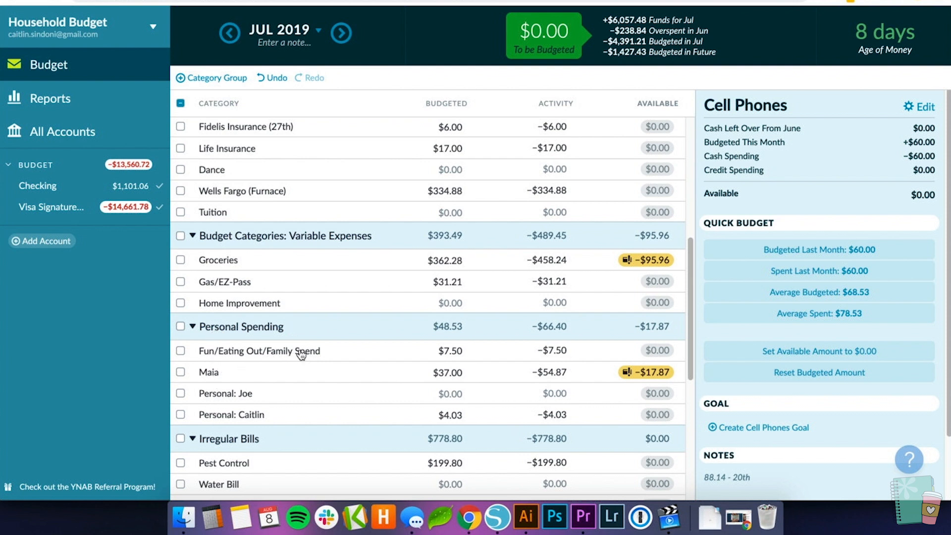
{"action": "scroll", "coordinate": [294, 411], "scroll_direction": "down", "scroll_amount": 7}
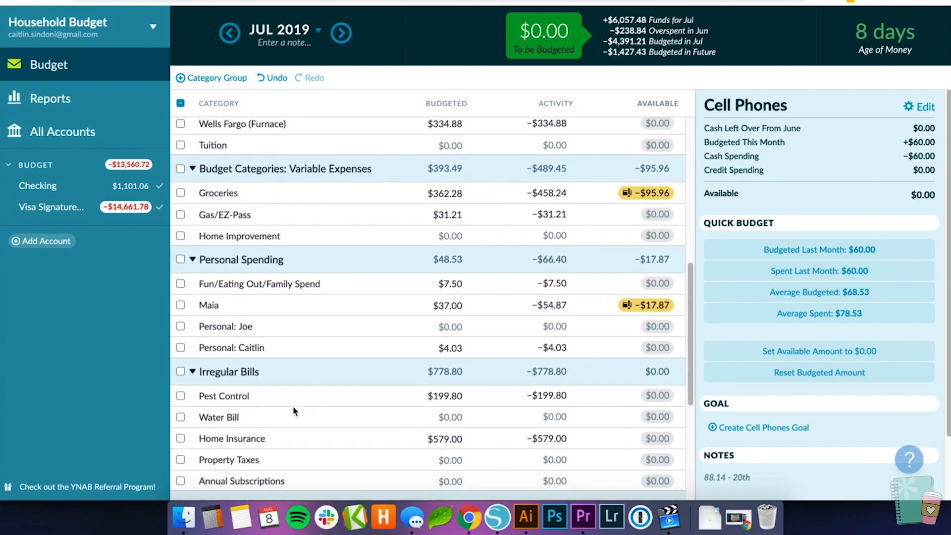
Collapse the Personal Spending category group in the July 2019 budget and expand it again
{"action": "scroll", "coordinate": [294, 411], "scroll_direction": "down", "scroll_amount": 1}
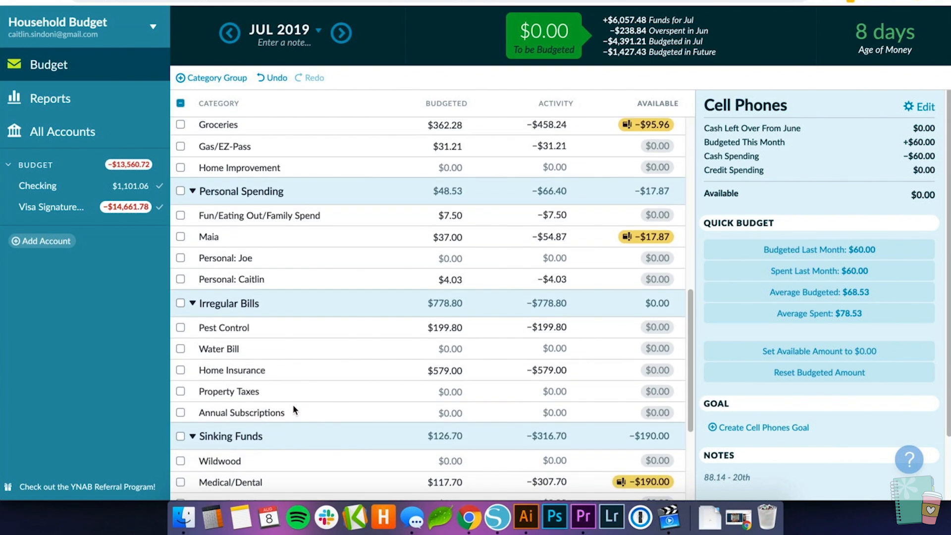
{"action": "left_click", "coordinate": [193, 191]}
{"action": "left_click_drag", "start_coordinate": [525, 189], "coordinate": [516, 213]}
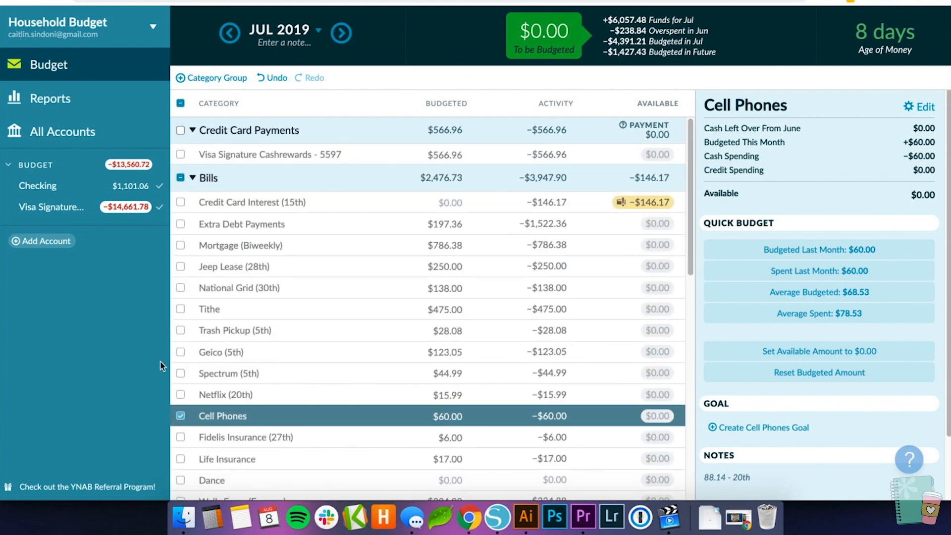
{"action": "scroll", "coordinate": [299, 390], "scroll_direction": "down", "scroll_amount": 6}
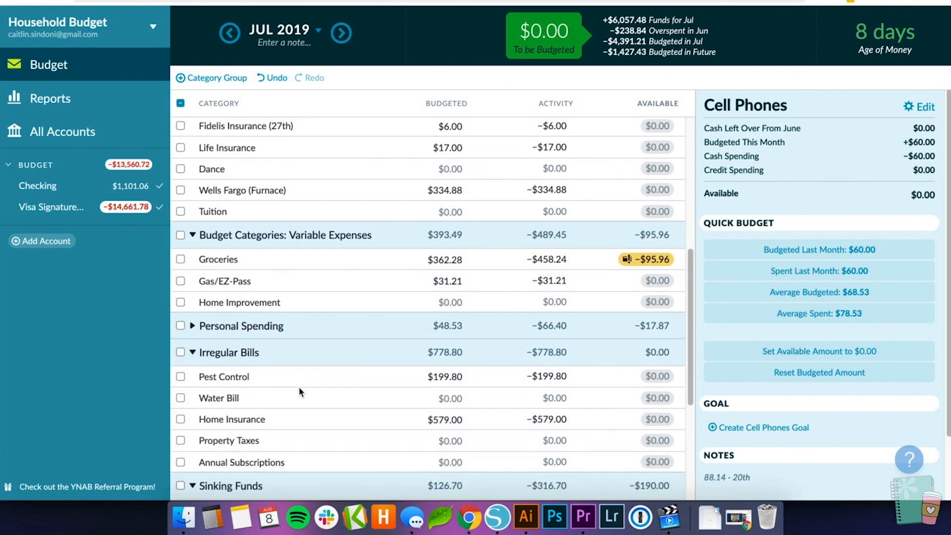
{"action": "scroll", "coordinate": [300, 392], "scroll_direction": "down", "scroll_amount": 2}
{"action": "left_click", "coordinate": [194, 236]}
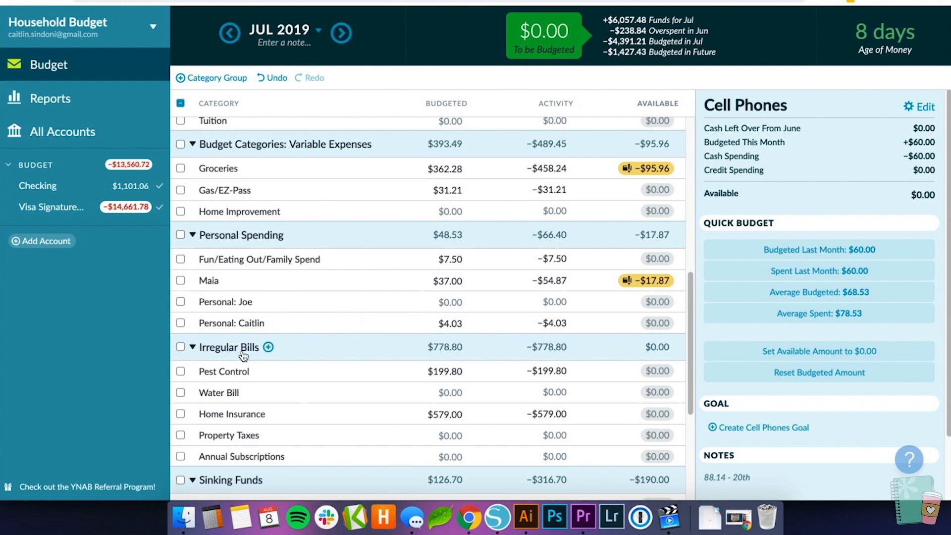
Examine the July 2019 Sinking Funds categories and look back over the irregular bills, personal spending, variable expenses and bills groups
{"action": "scroll", "coordinate": [261, 442], "scroll_direction": "down", "scroll_amount": 5}
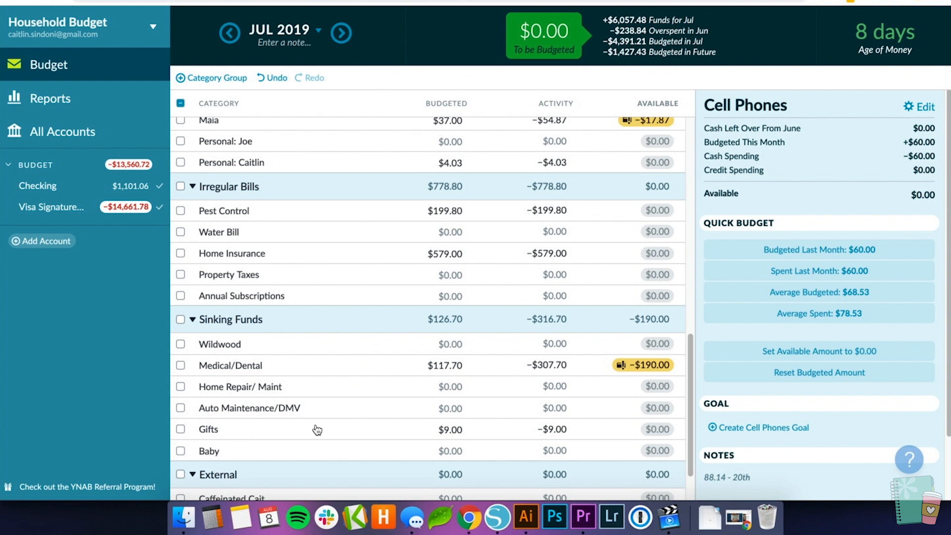
{"action": "scroll", "coordinate": [316, 429], "scroll_direction": "up", "scroll_amount": 3}
{"action": "scroll", "coordinate": [317, 430], "scroll_direction": "up", "scroll_amount": 4}
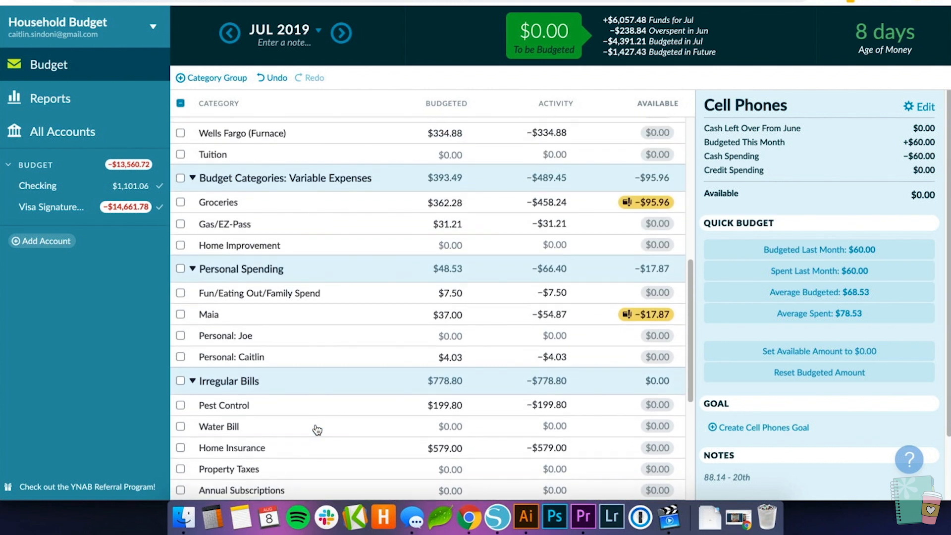
{"action": "left_click", "coordinate": [448, 396]}
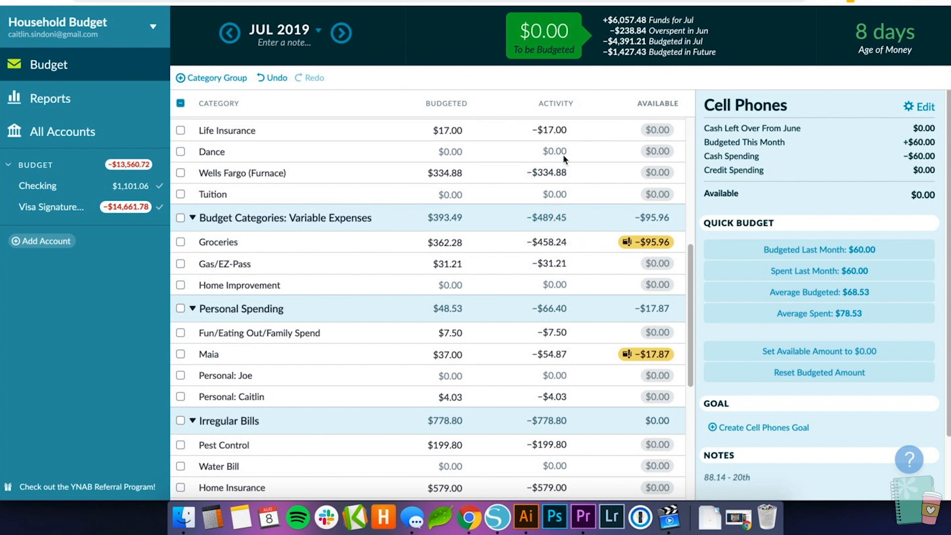
{"action": "scroll", "coordinate": [562, 154], "scroll_direction": "up", "scroll_amount": 10}
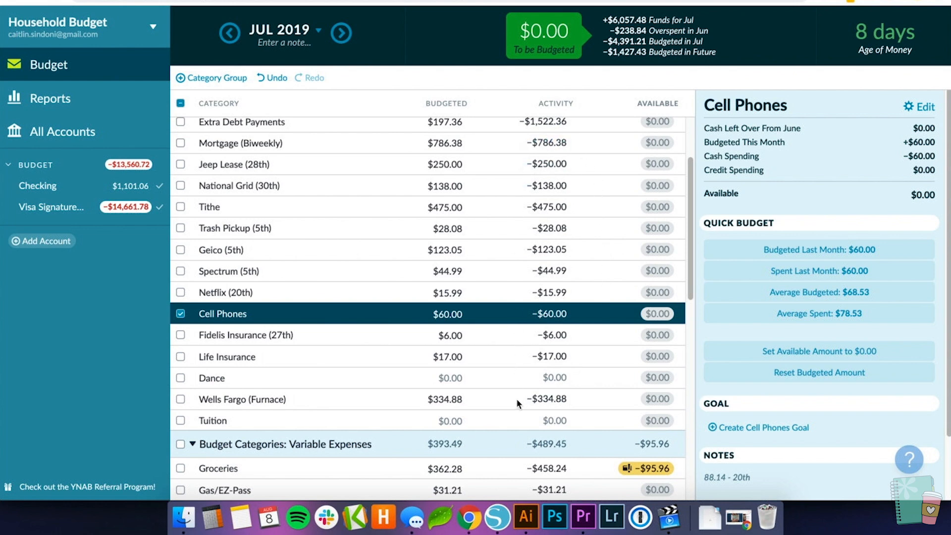
{"action": "scroll", "coordinate": [517, 403], "scroll_direction": "up", "scroll_amount": 5}
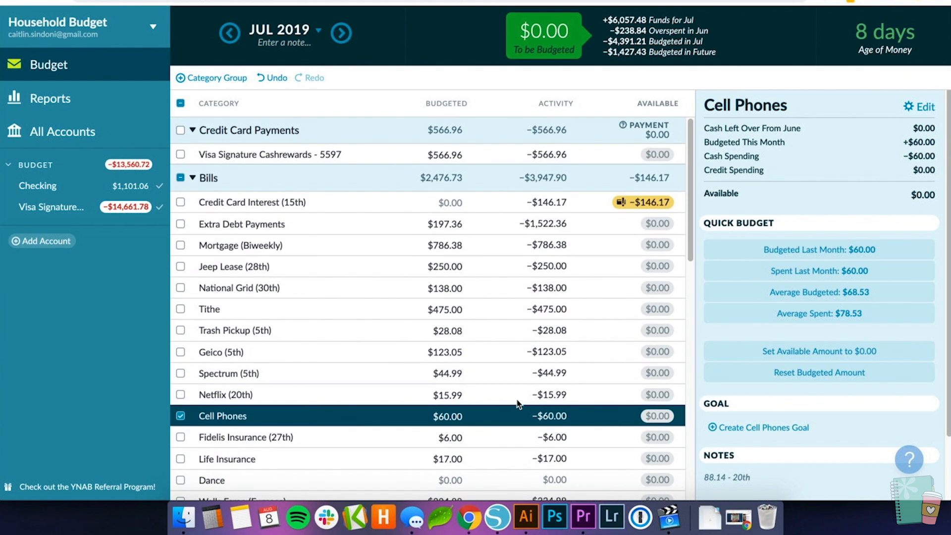